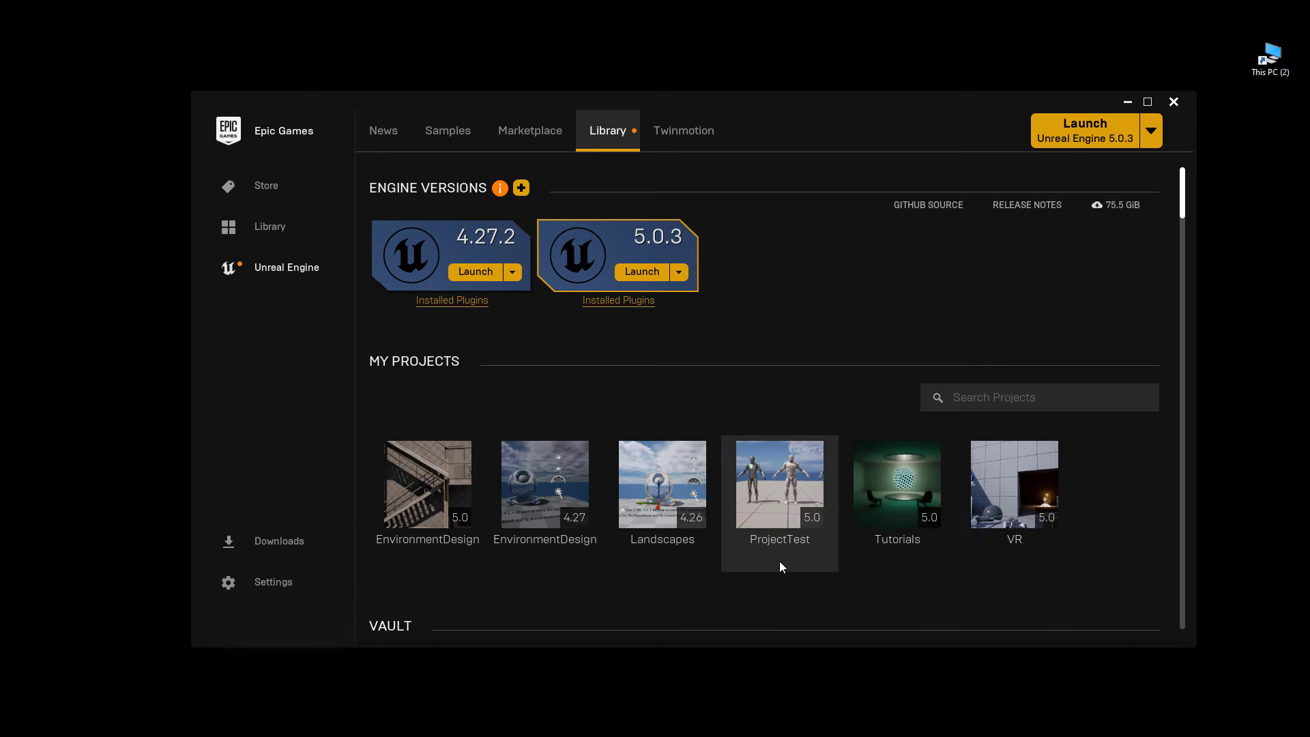
Step: Show the ProjectTest project tile's folder in File Explorer from My Projects
right_click(771, 470)
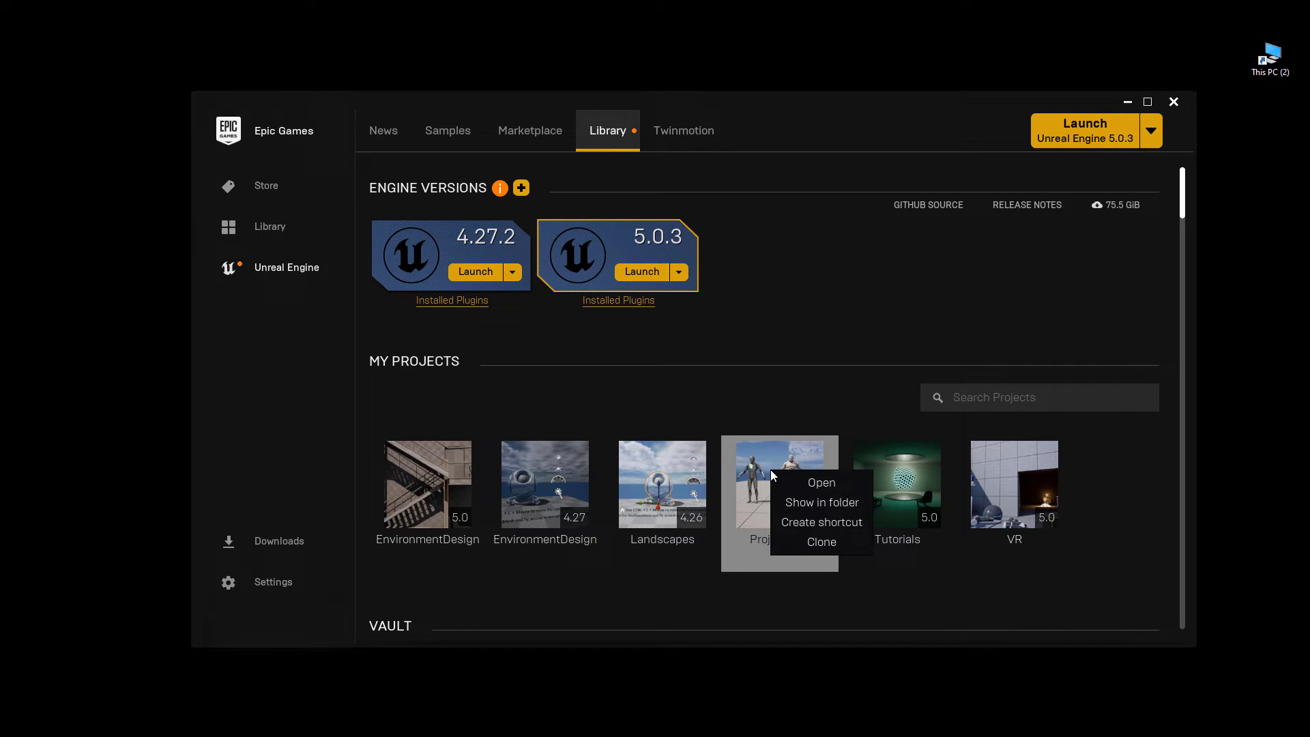
click(822, 503)
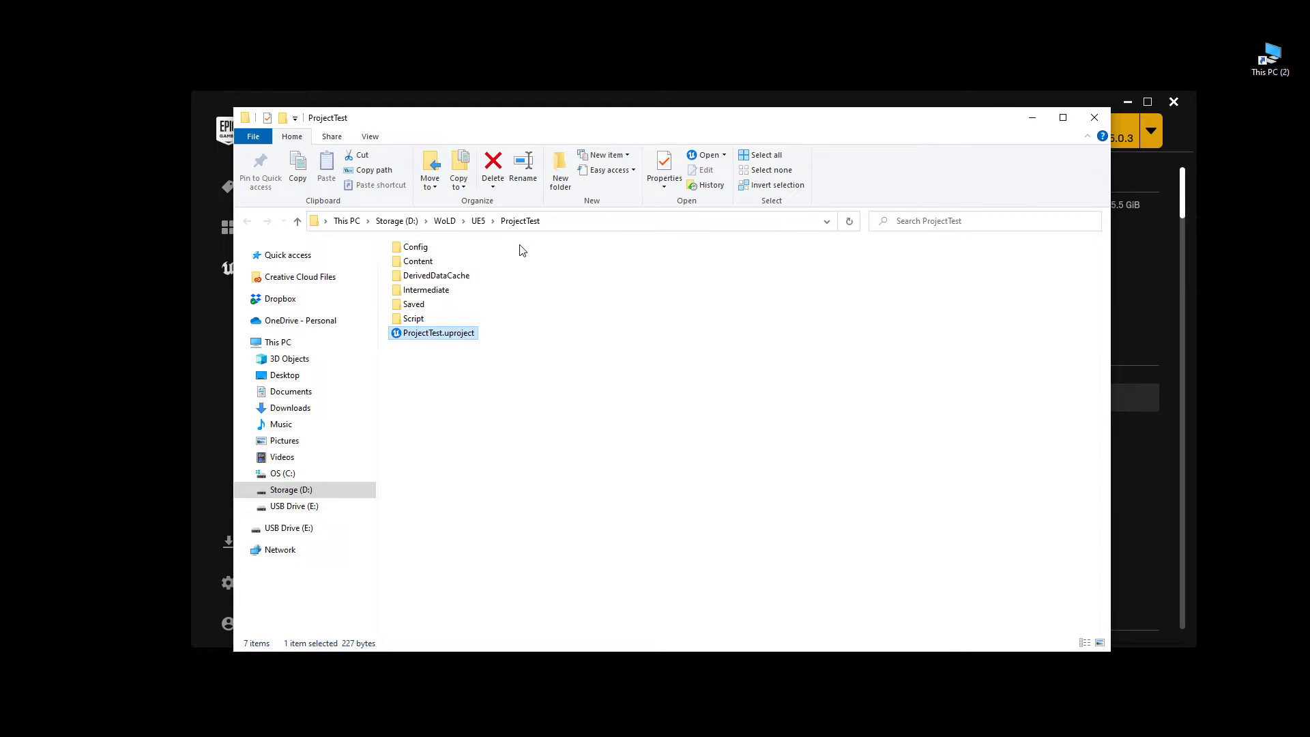
Step: Rename the ProjectTest folder in the UE5 directory to ProjectUknown
click(479, 223)
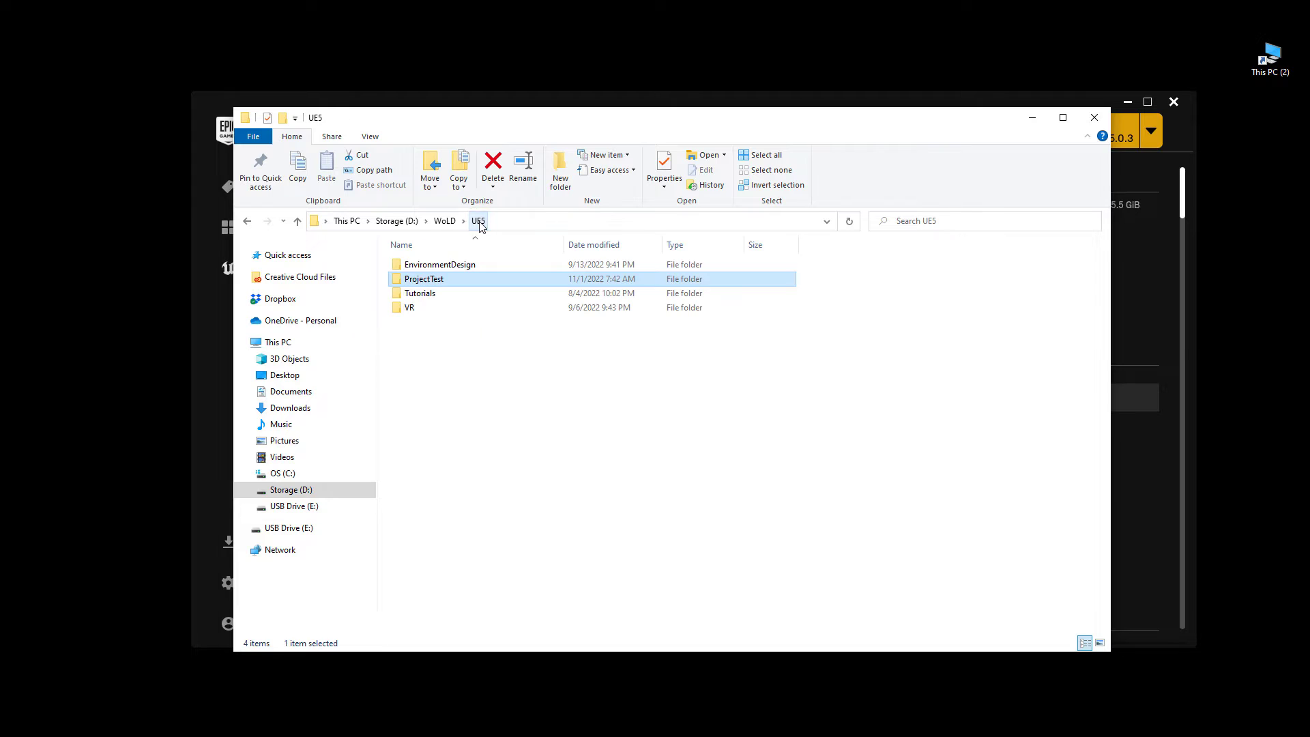
click(446, 279)
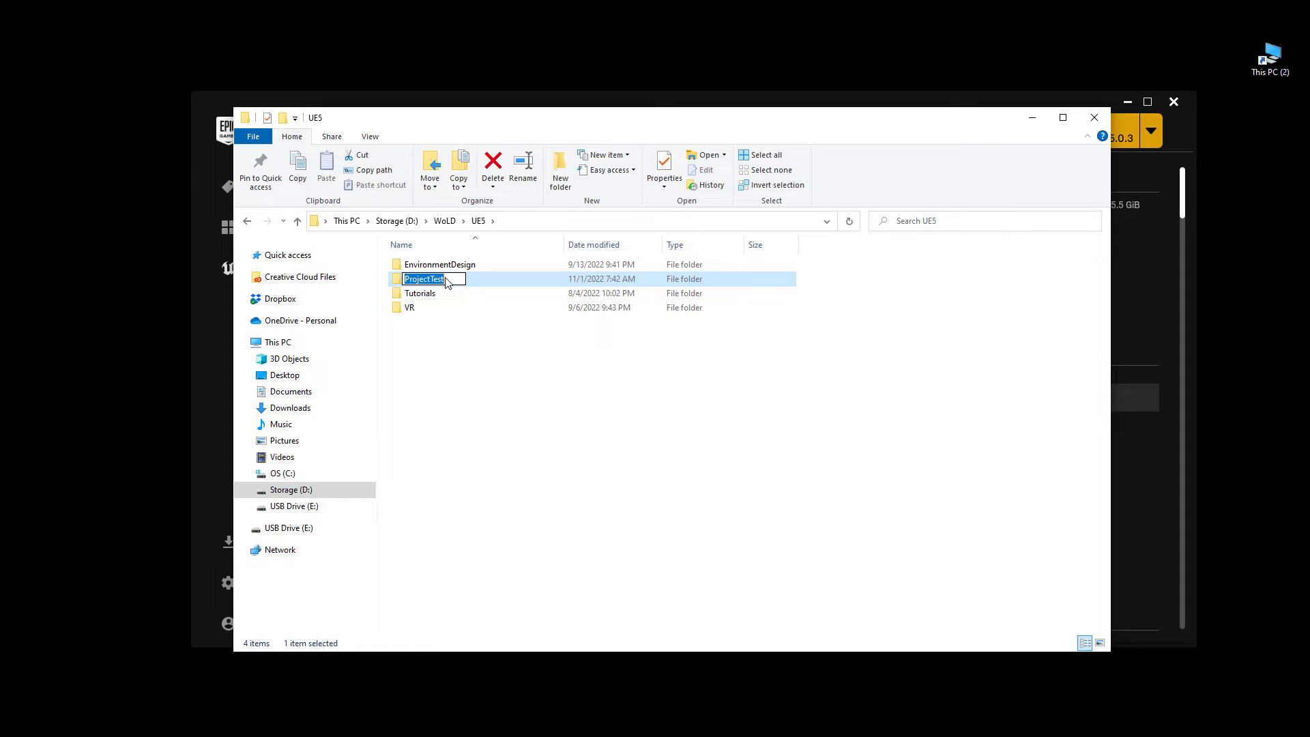
text(Pro)
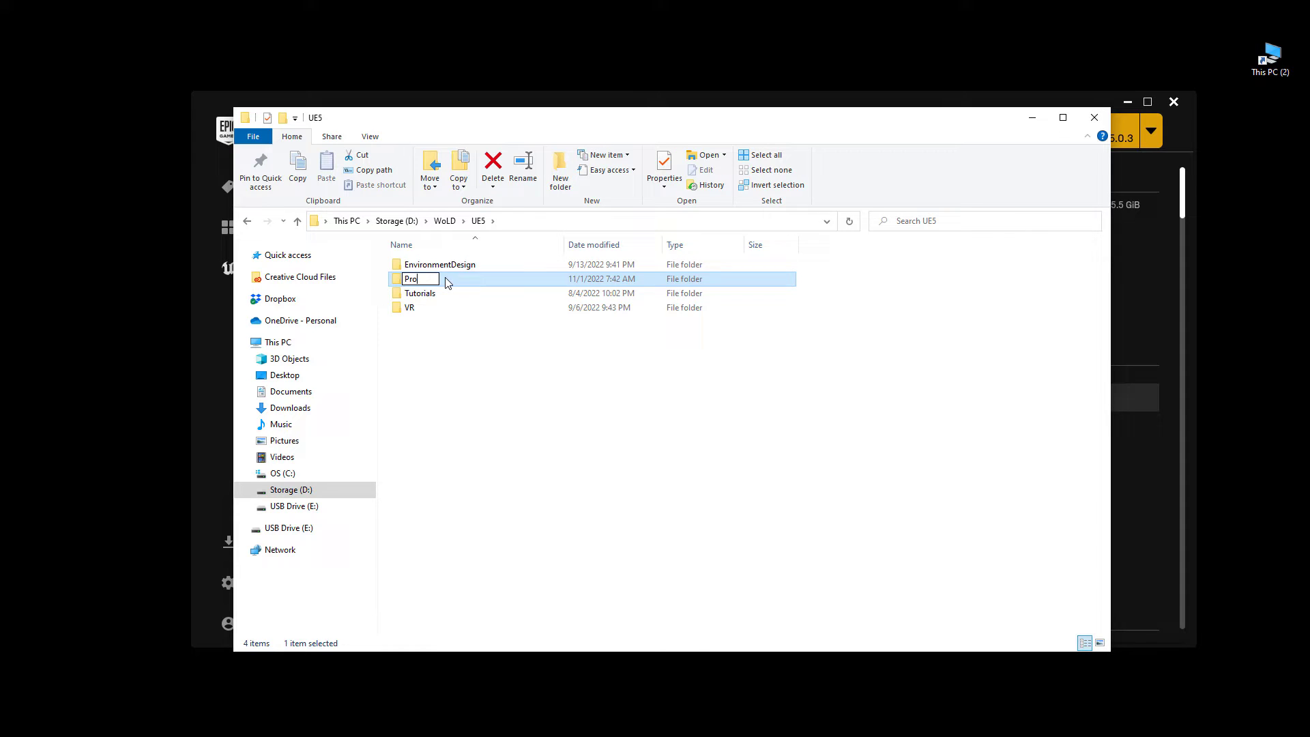
text(jectUknown)
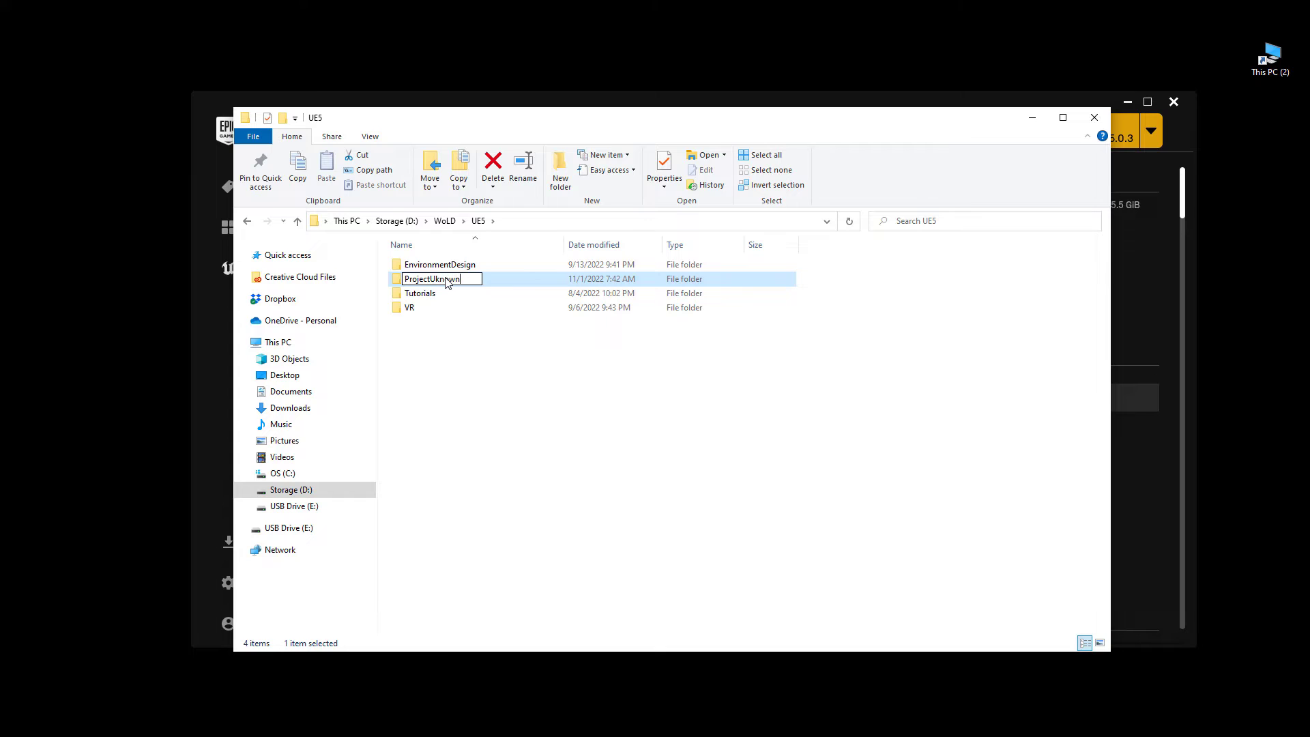
key(Return)
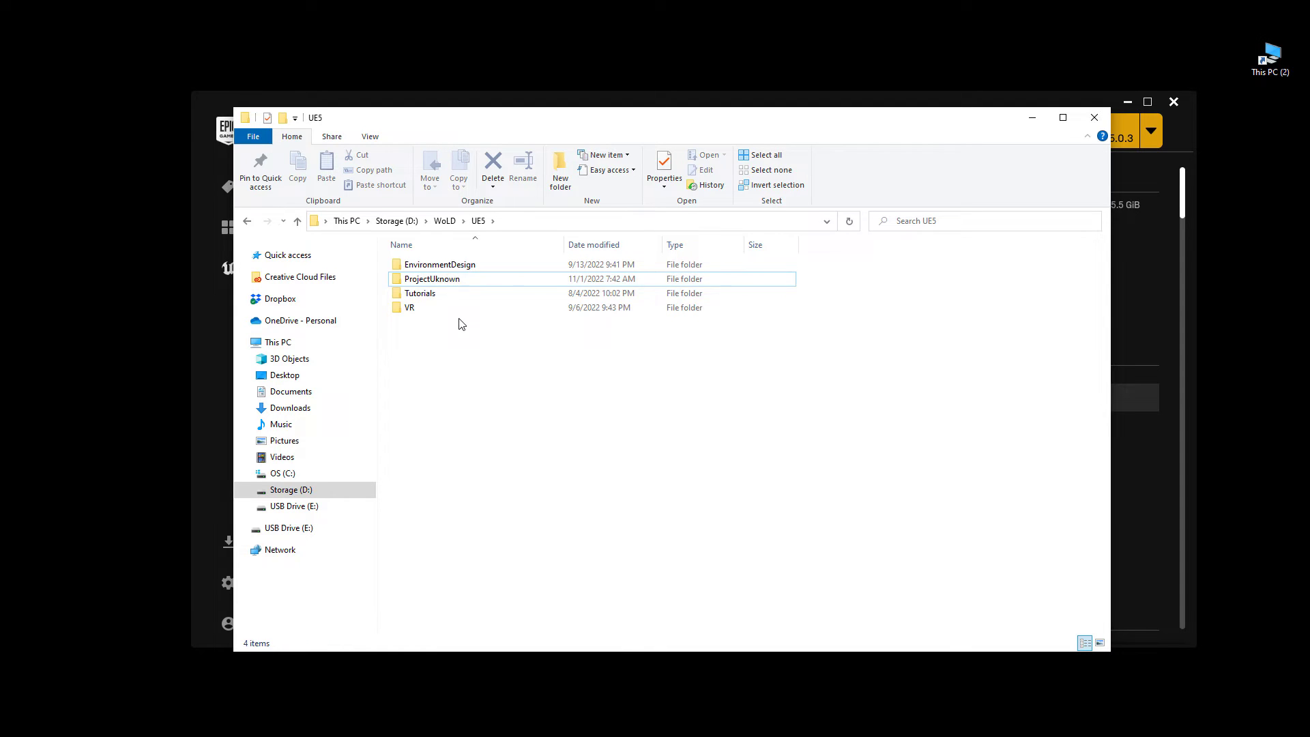
Step: Inside ProjectUknown, rename ProjectTest.uproject to ProjectUknown.uproject
double_click(445, 280)
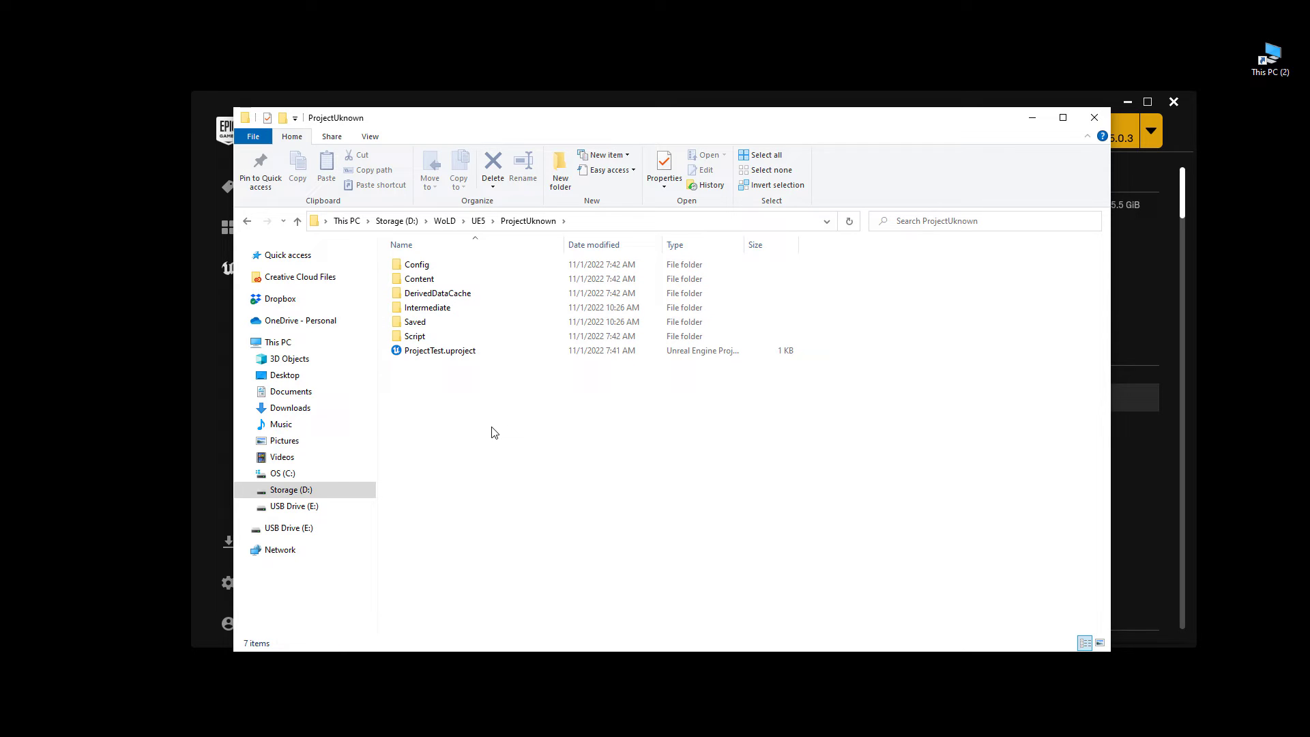
click(432, 354)
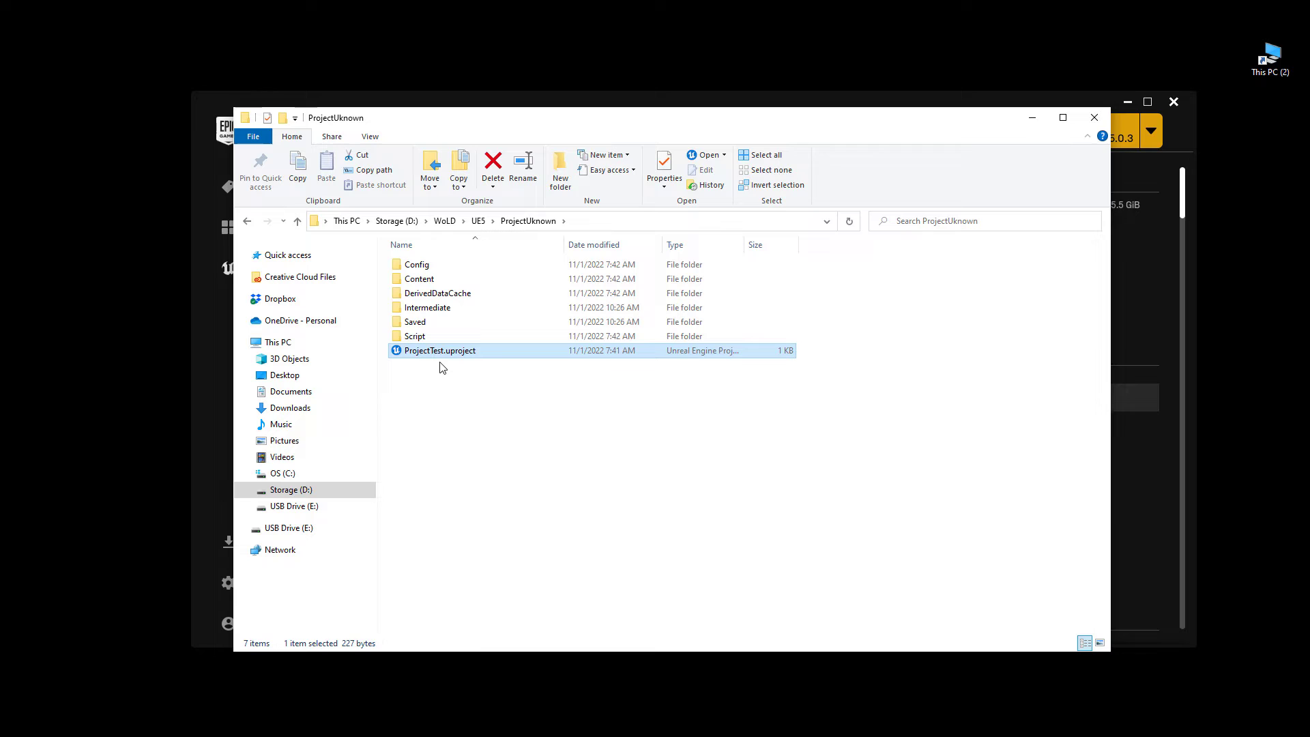
click(428, 353)
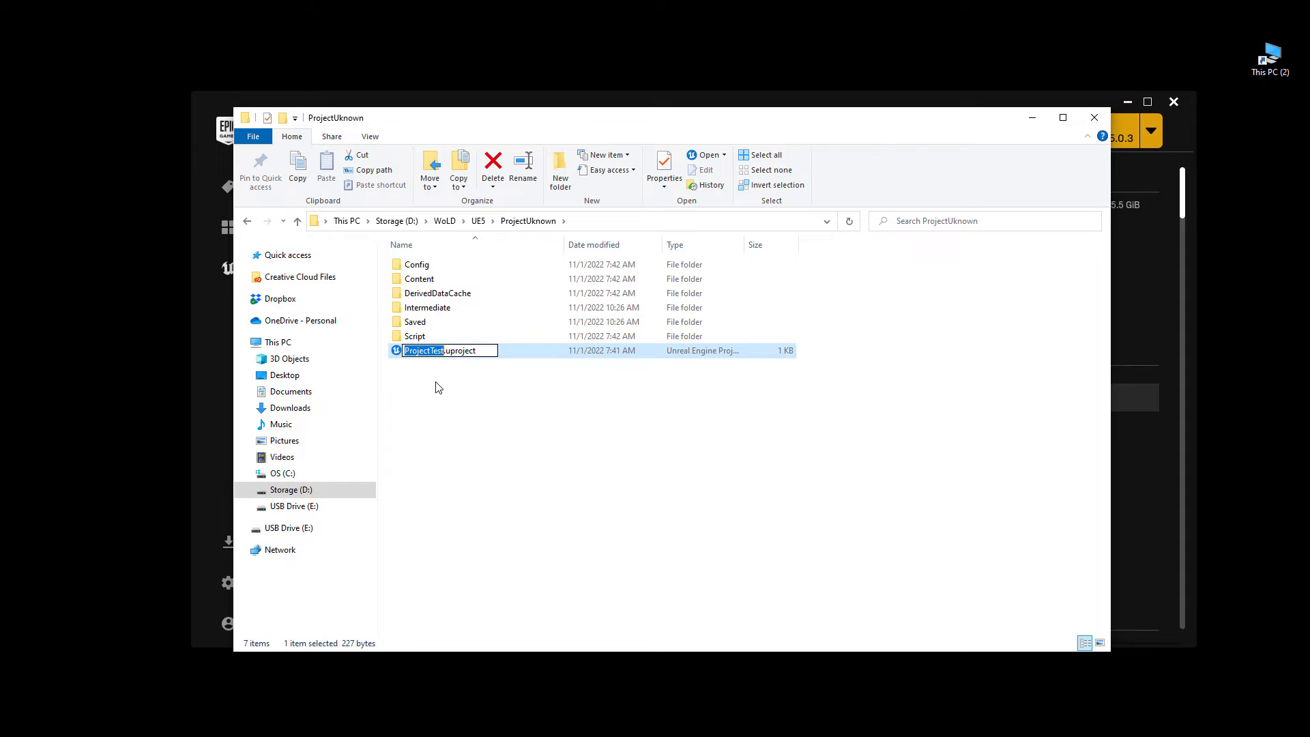
text(ProjectUknown)
key(shift+Home)
key(ctrl+c)
key(Return)
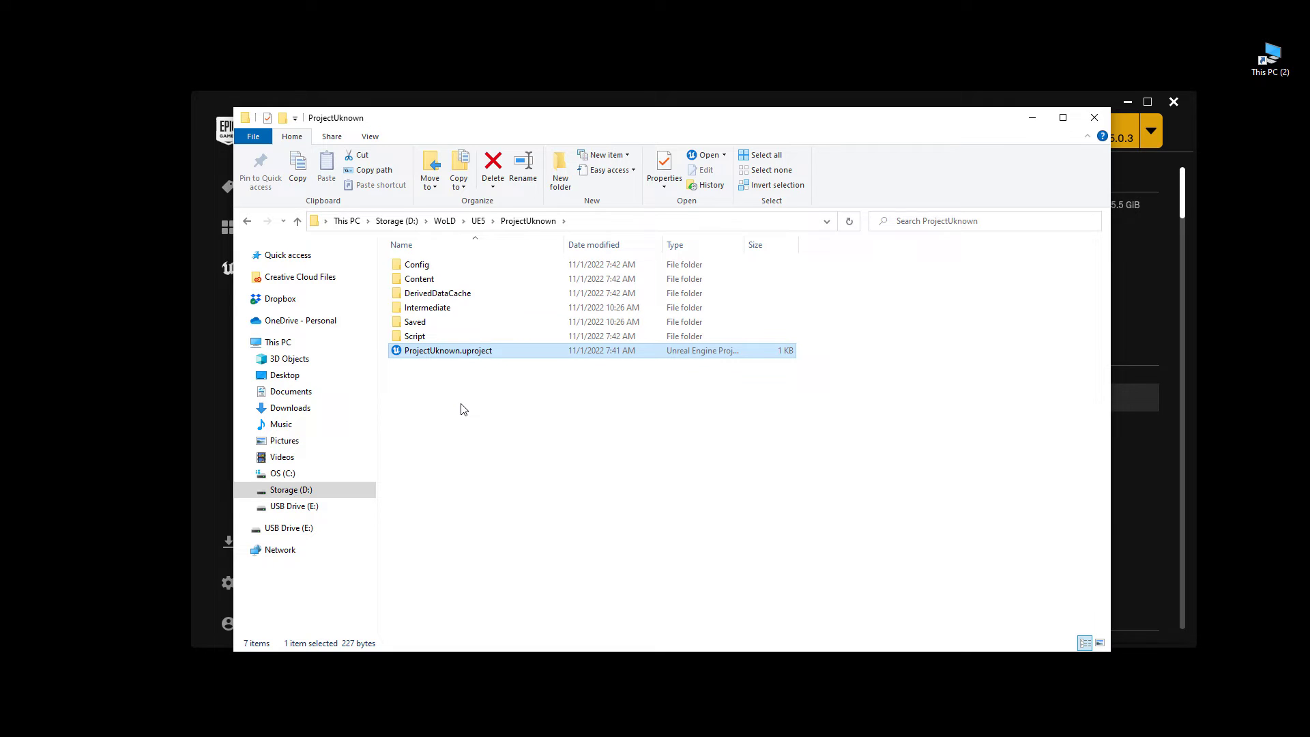
Step: Open DefaultEngine.ini from the Config folder in Notepad
double_click(422, 265)
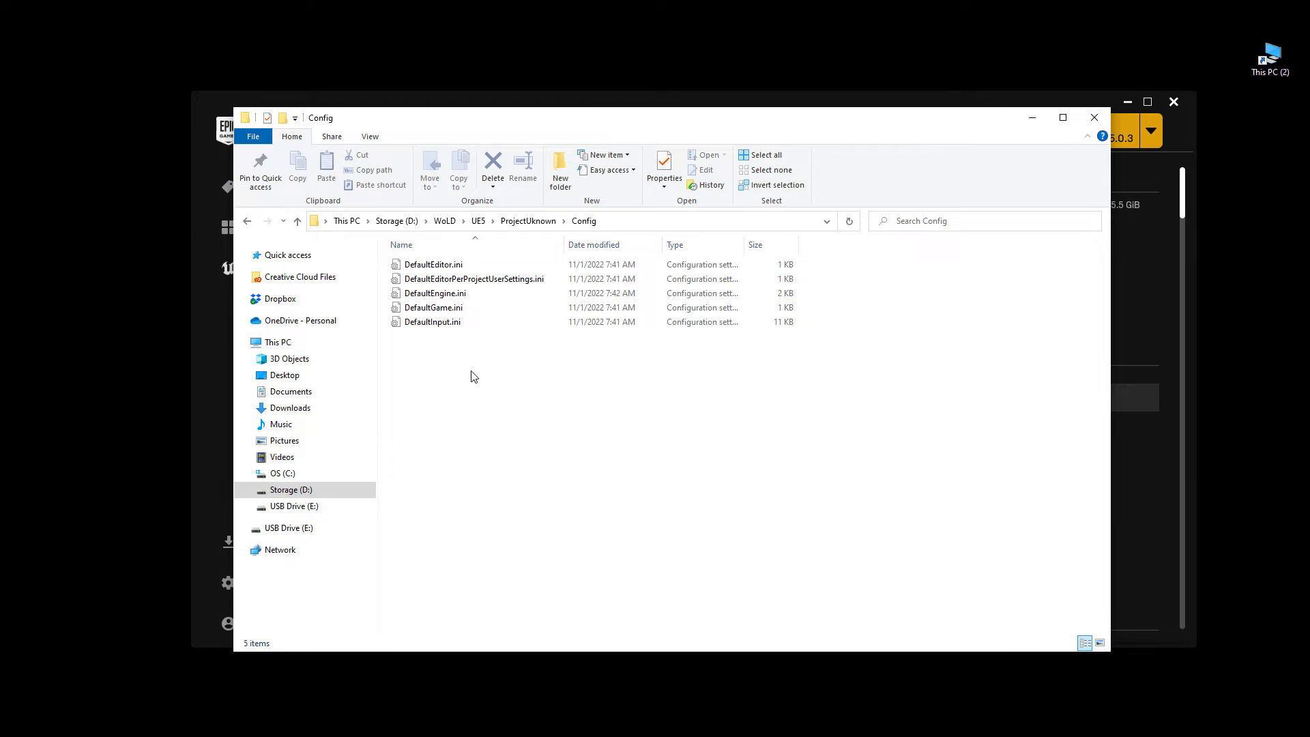
click(468, 293)
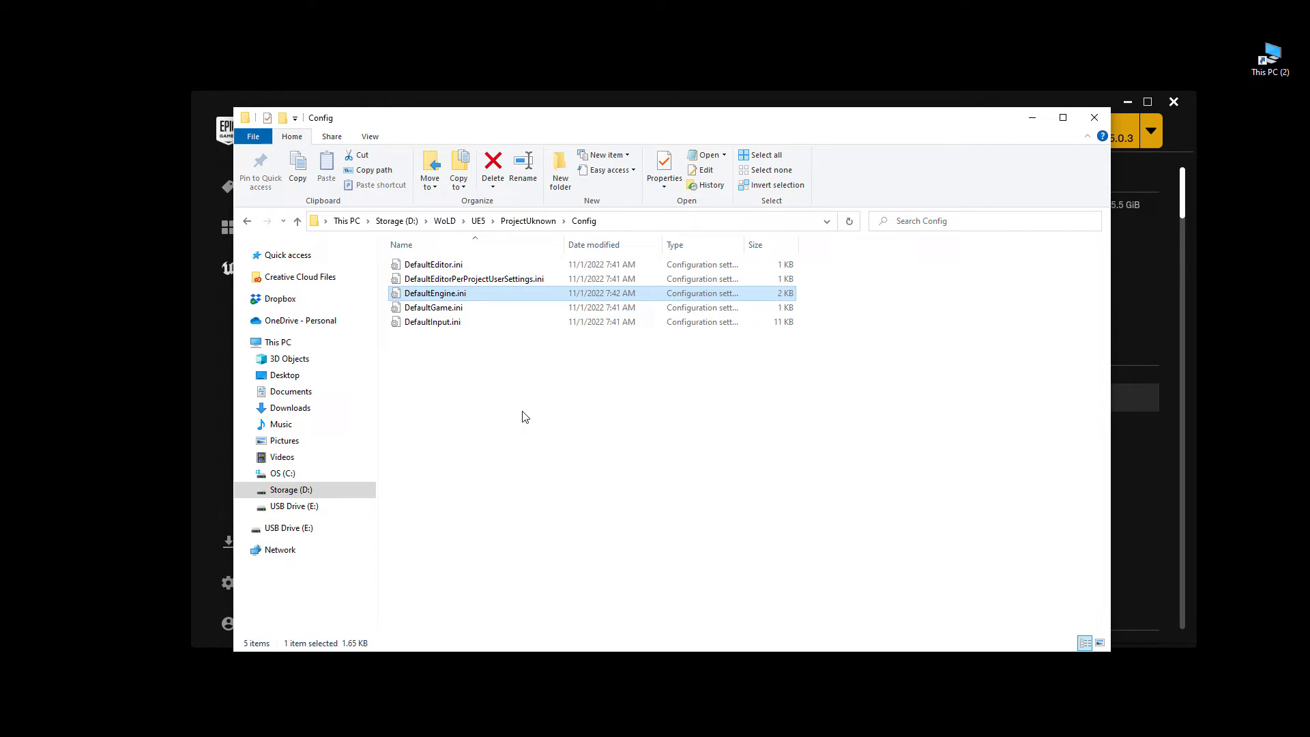
double_click(461, 294)
Step: Change GameName on line 2 from ProjectTest to ProjectUknown
drag(835, 36, 497, 135)
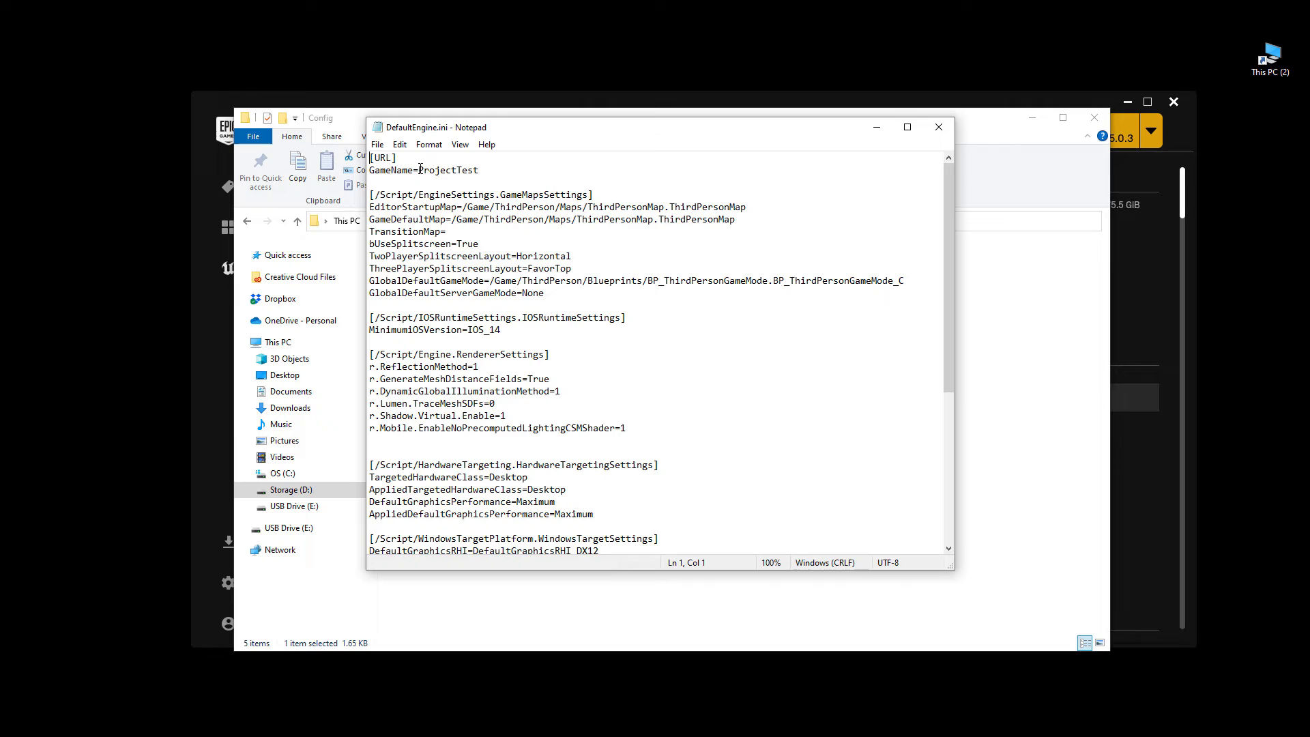
drag(418, 171, 501, 172)
key(ctrl+v)
click(629, 356)
scroll(630, 360, down, 7)
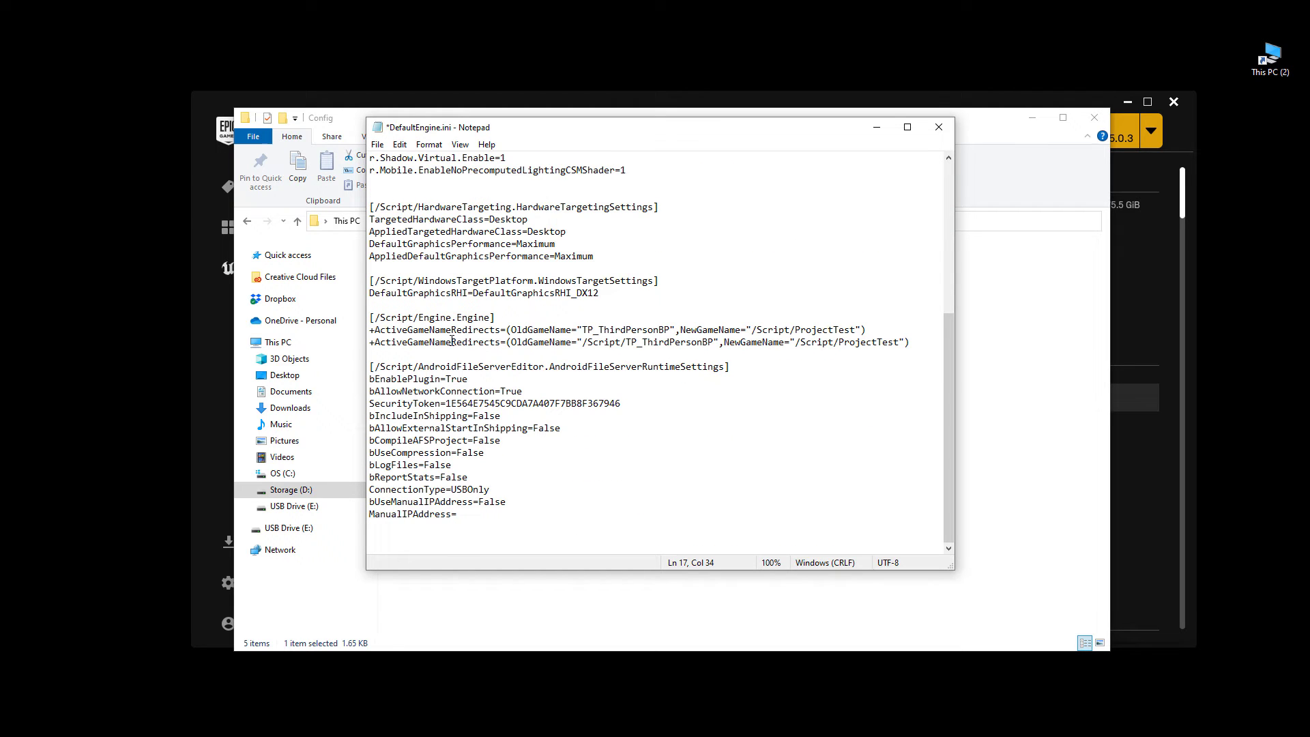
drag(380, 317, 496, 318)
Step: Replace ProjectTest with ProjectUknown in both ActiveGameNameRedirects lines and save the file
drag(799, 330, 899, 340)
click(814, 334)
text(ProjectUknown)
drag(859, 330, 796, 329)
text(ProjectUknown)
click(377, 145)
click(406, 202)
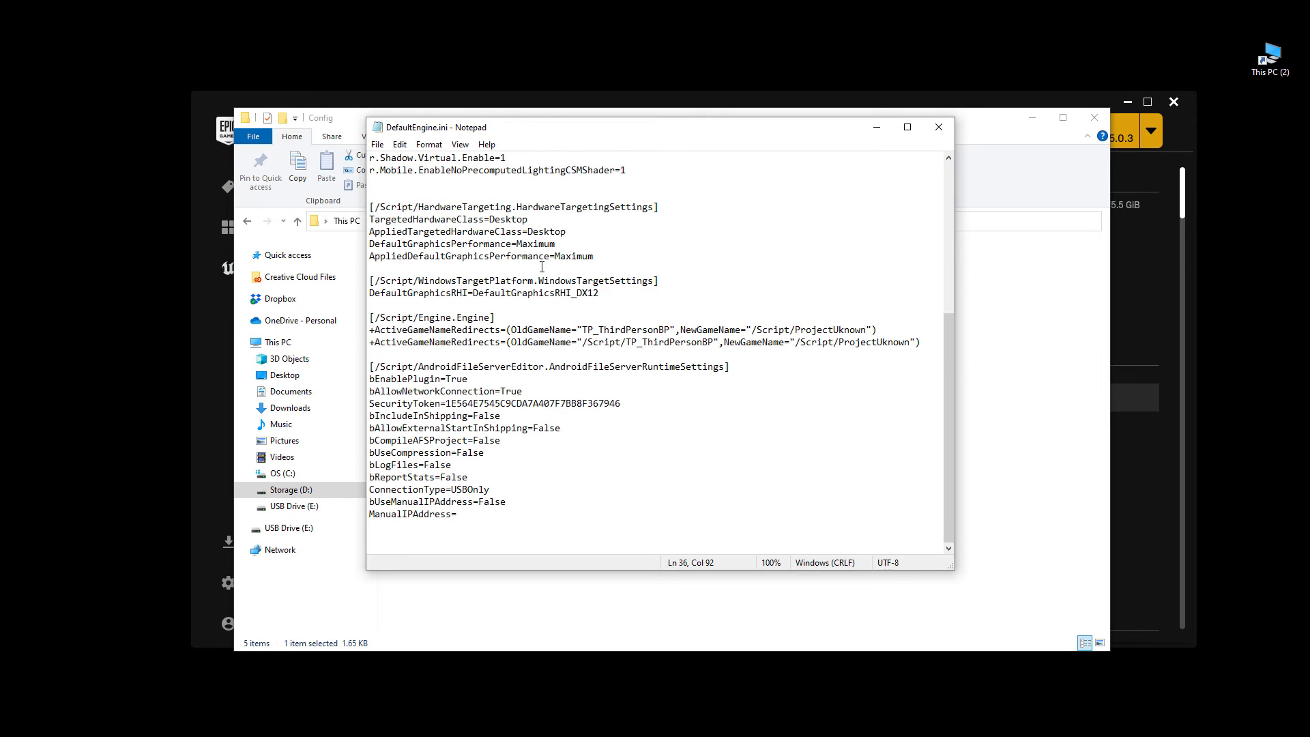
Step: Close Notepad and return to the ProjectUknown folder with ProjectUknown.uproject selected
click(939, 127)
click(535, 221)
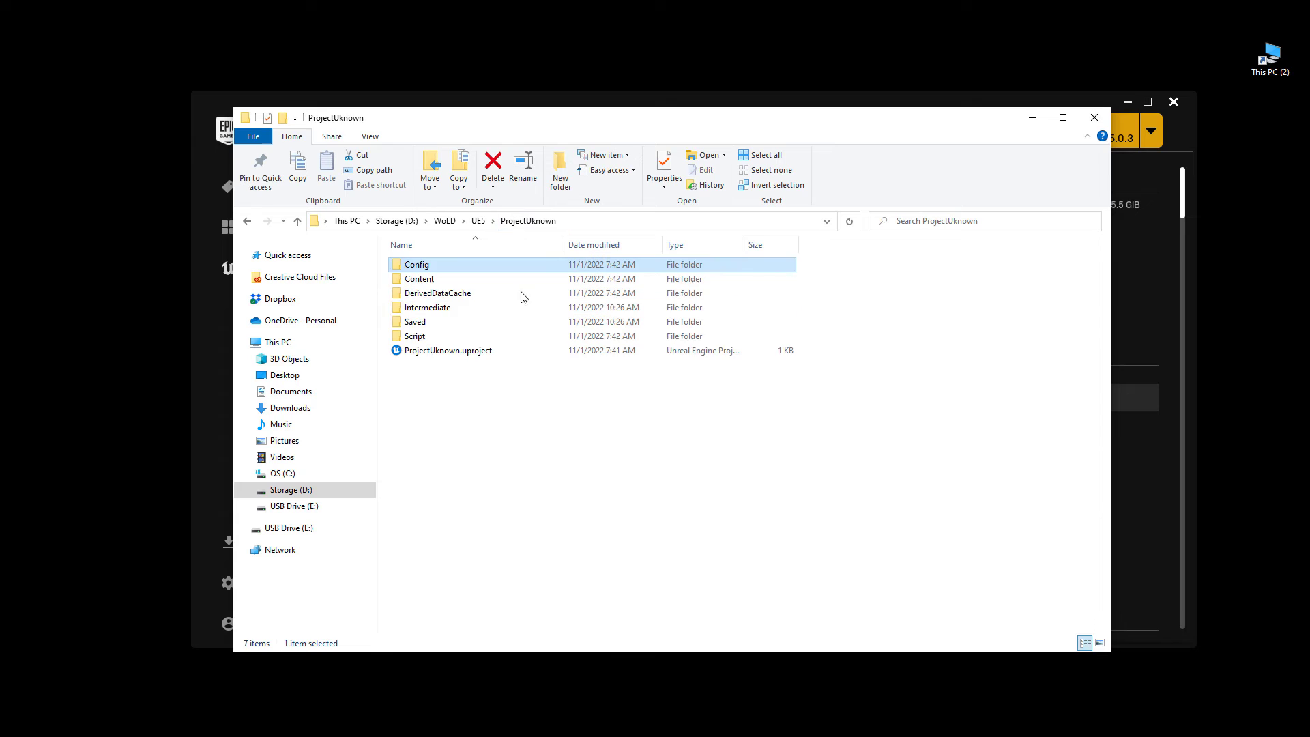
click(445, 351)
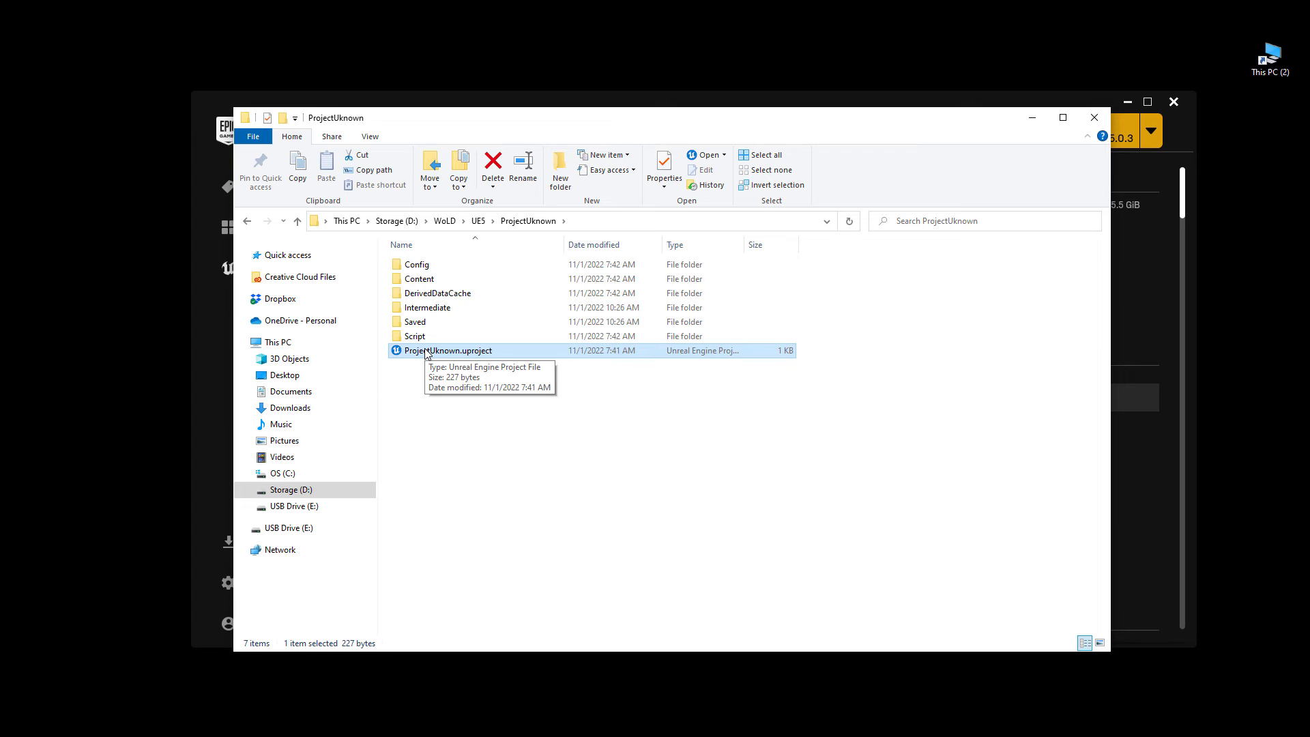
drag(784, 123, 748, 191)
click(771, 164)
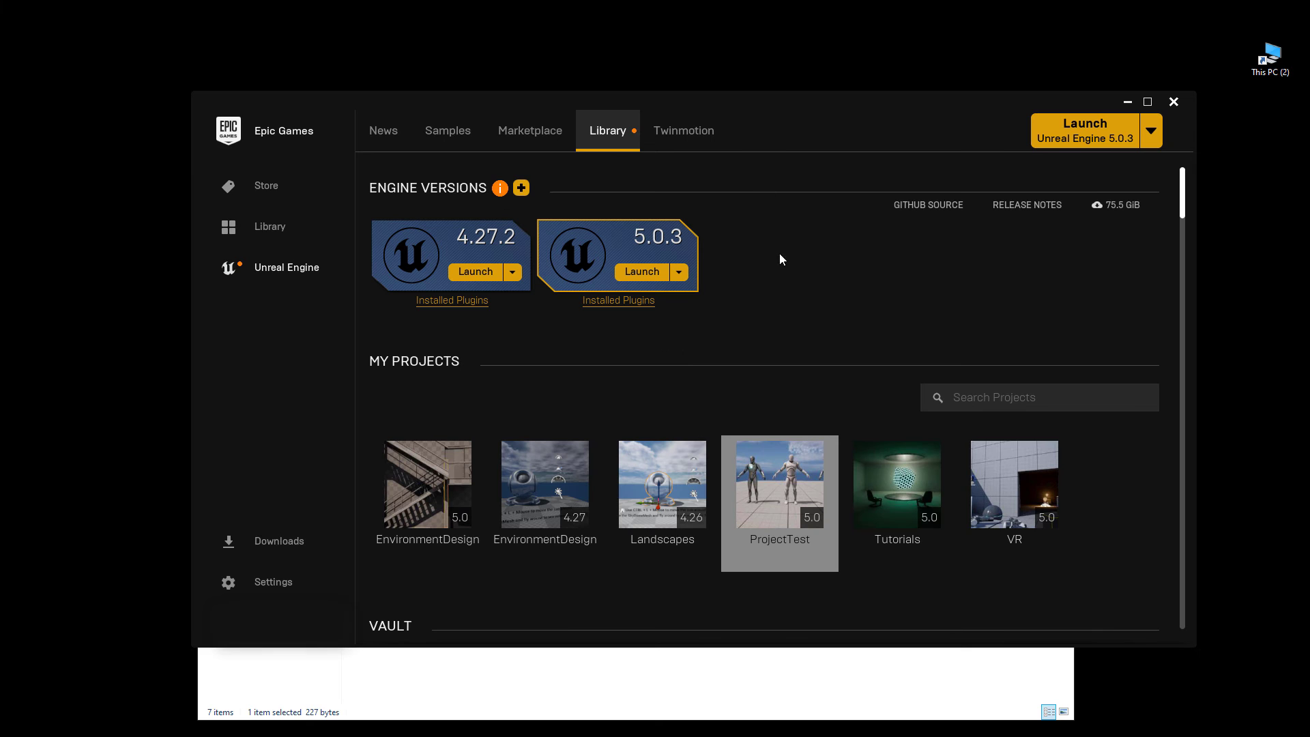
click(736, 700)
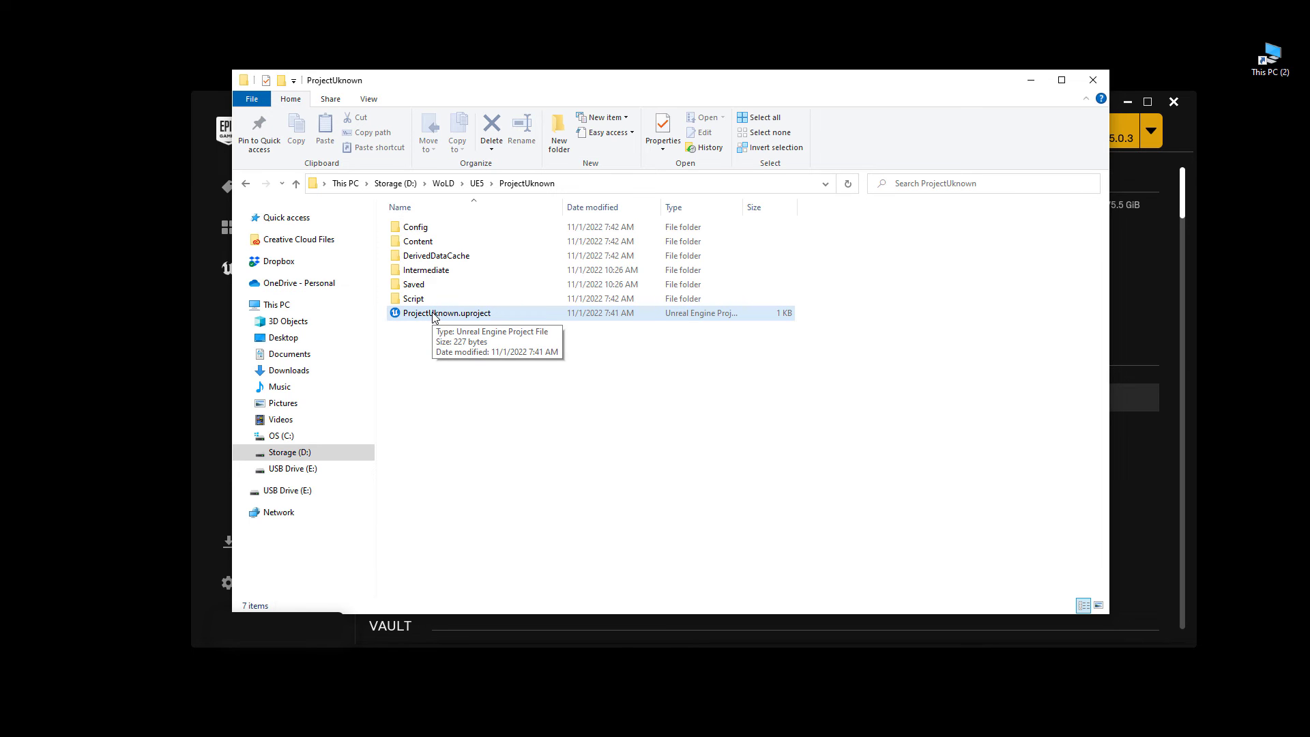
Step: Launch ProjectUknown.uproject in Unreal Editor
double_click(432, 314)
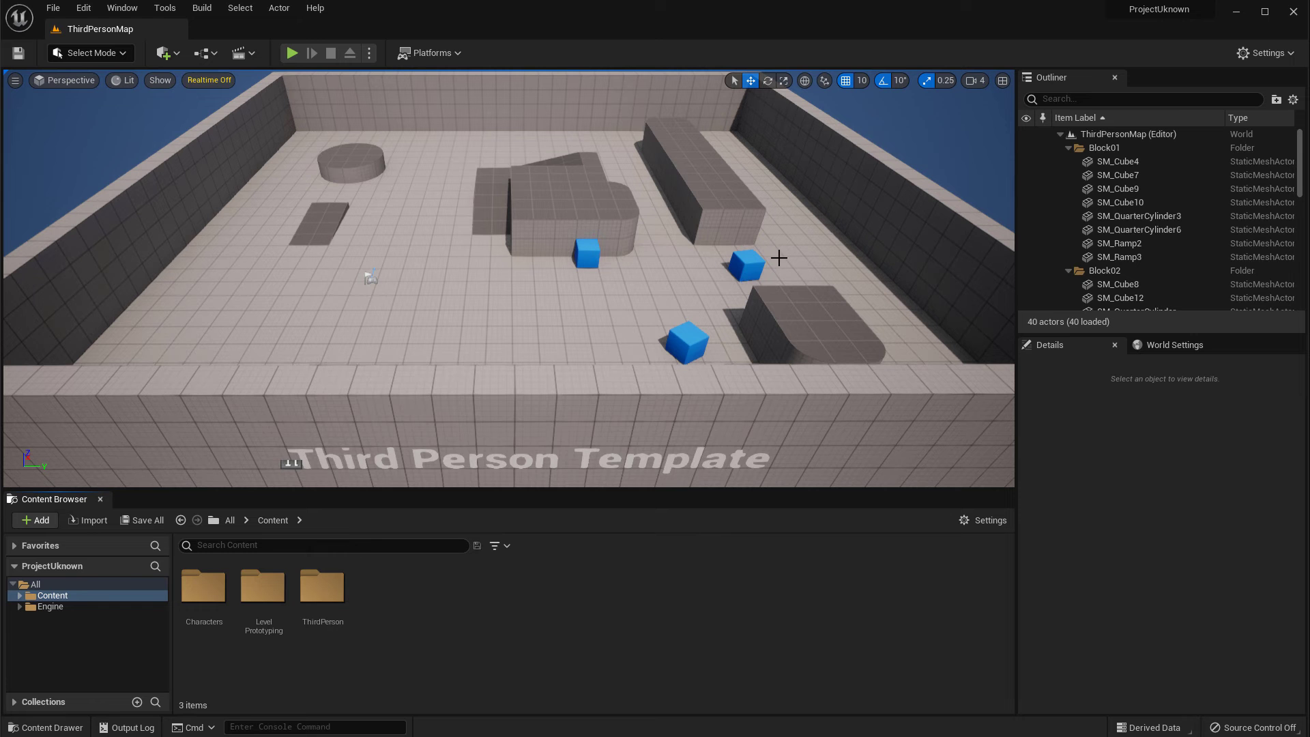
mouse_move(1153, 20)
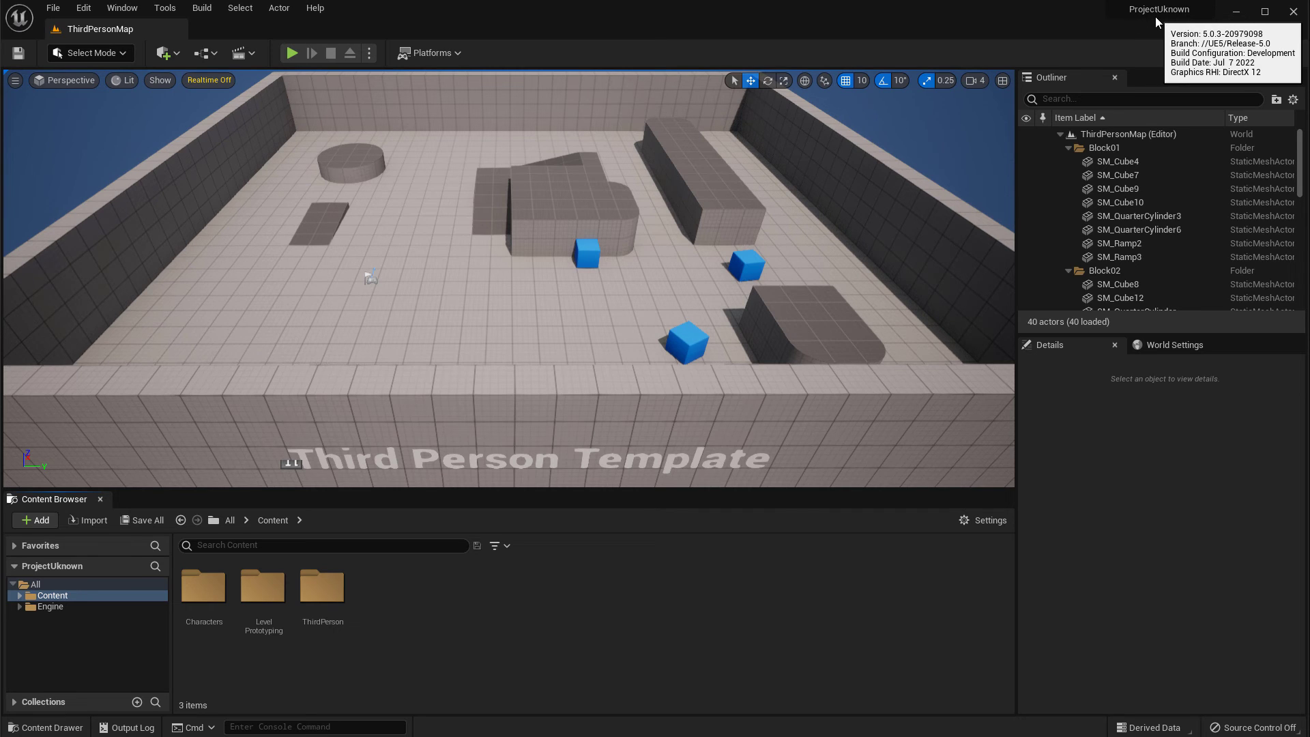
Step: Close Unreal Editor and select the ProjectUknown (5.0) tile in the launcher Library
click(1295, 14)
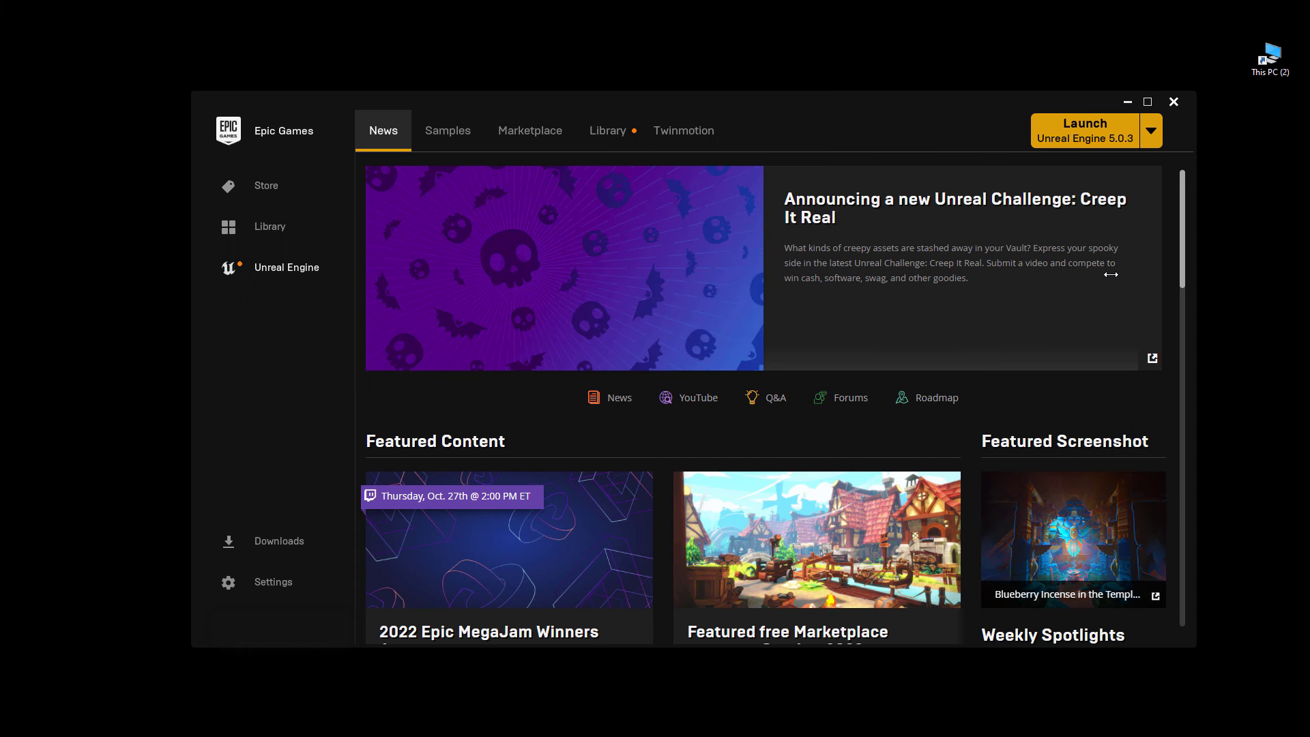
click(608, 133)
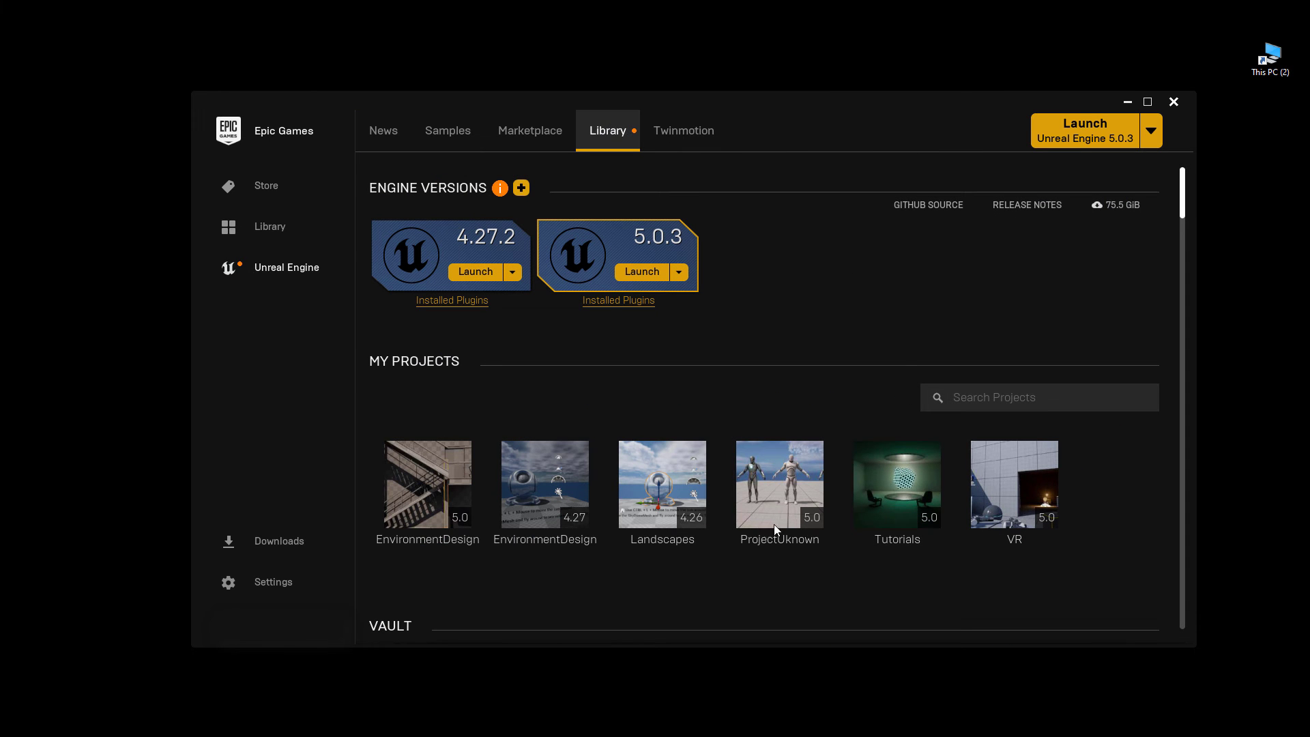
click(774, 524)
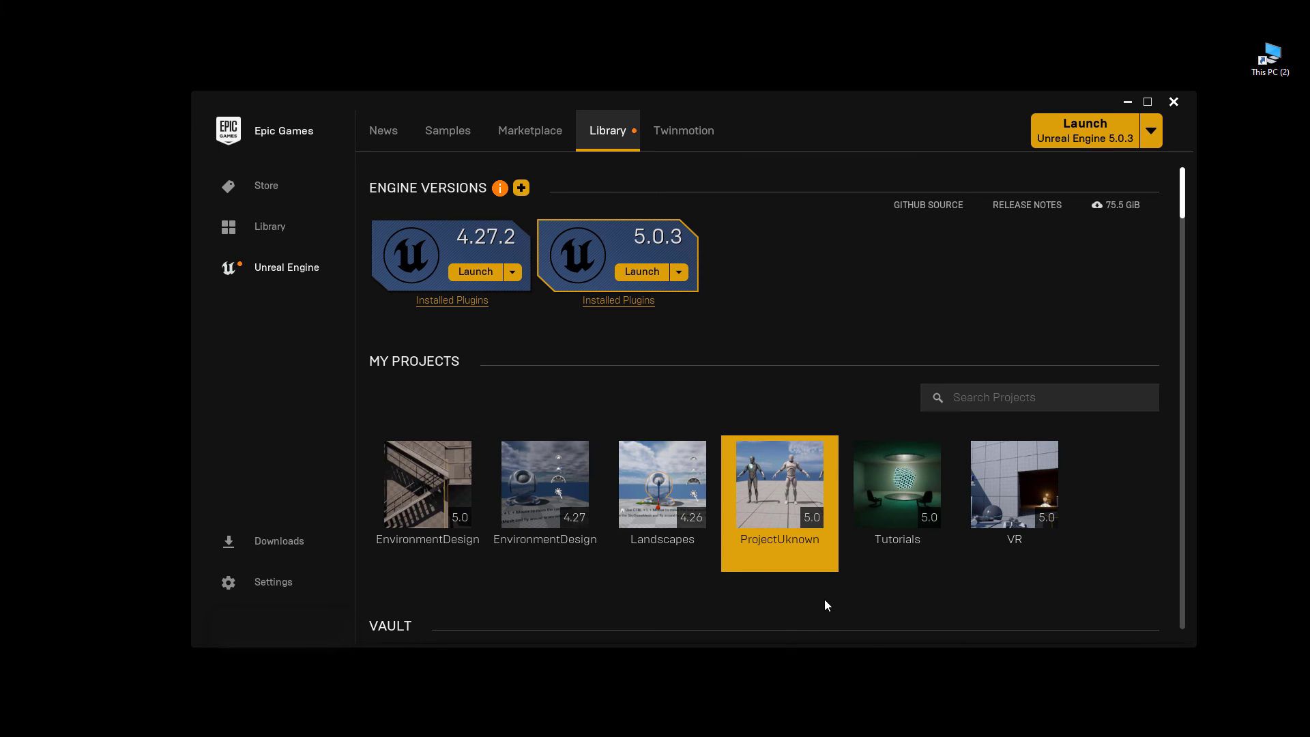